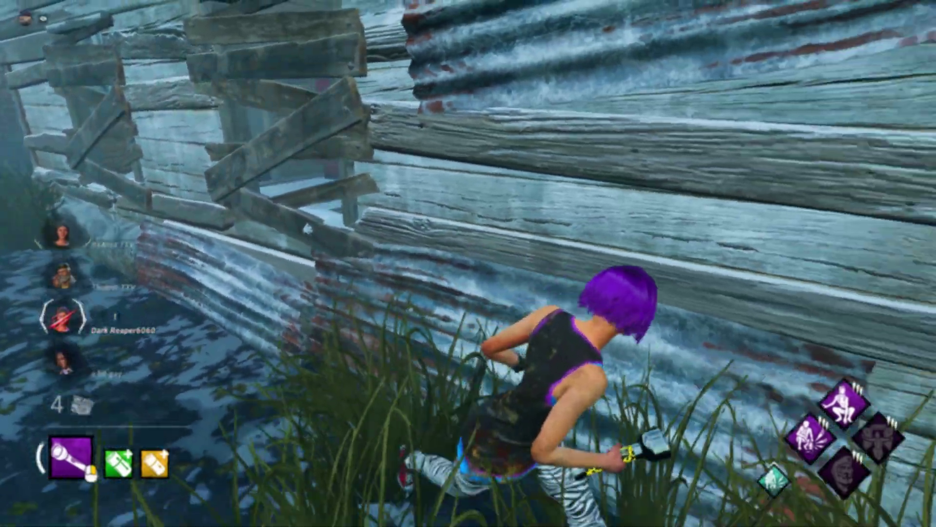
# - Evade the killer by running along walls, vaulting a window and escaping out of an alley
pyautogui.press('w')
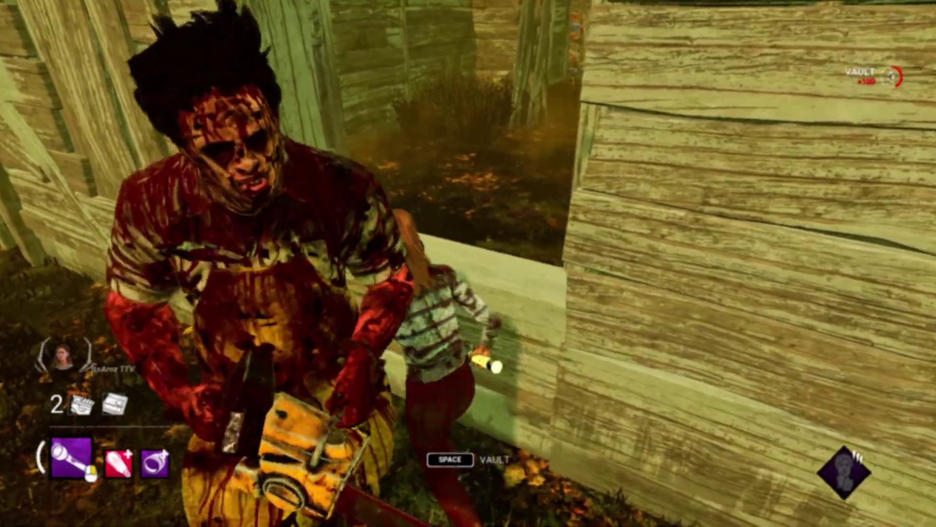
pyautogui.press('space')
pyautogui.press('w')
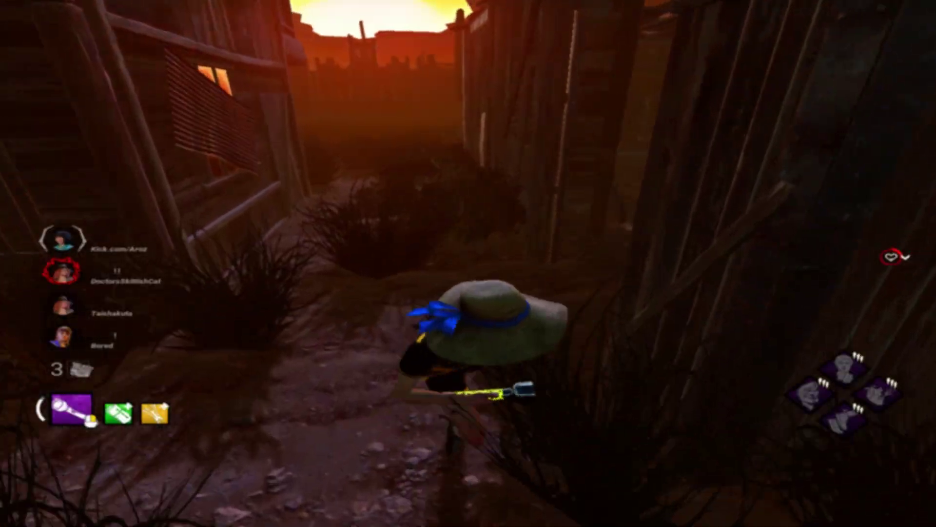
pyautogui.press('w')
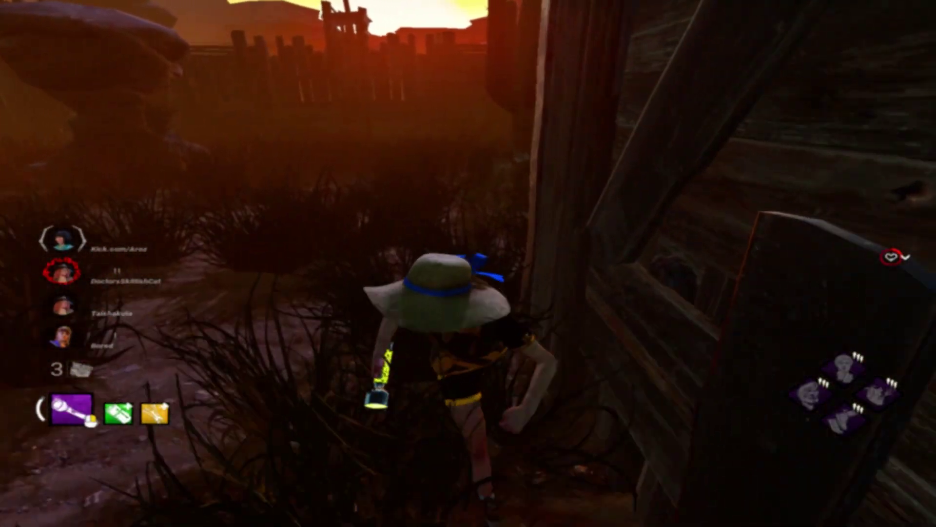
pyautogui.press('w')
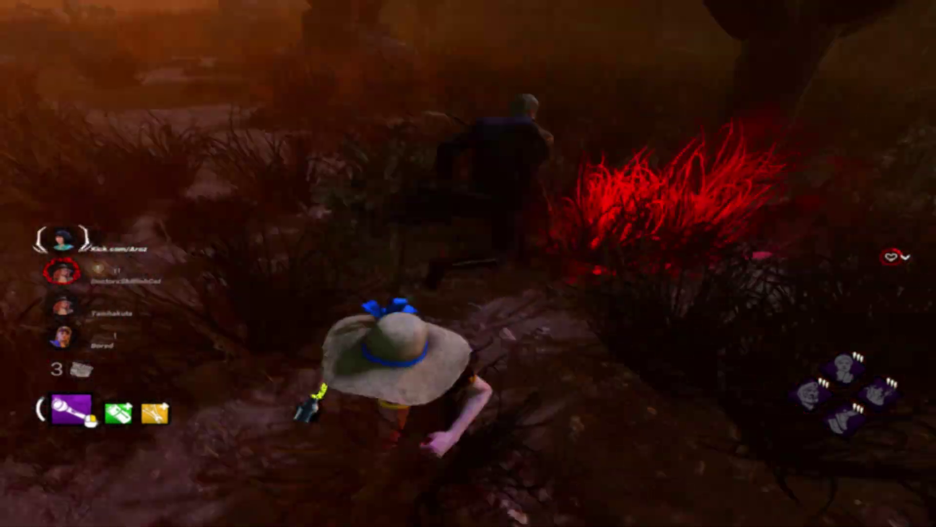
pyautogui.press('w')
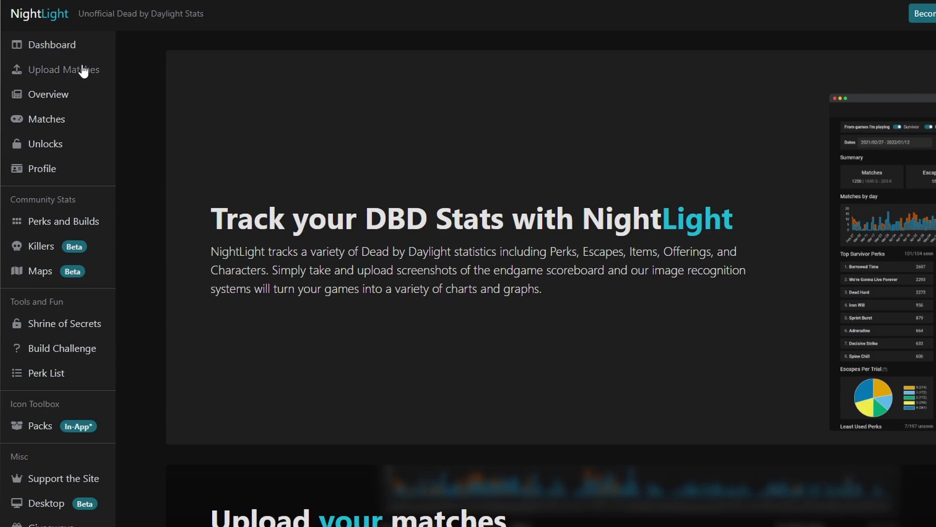
# - Download nightlight_desktop_setup.exe from NightLight's Desktop Beta page
pyautogui.scroll(-1, 49, 373)
pyautogui.scroll(-3, 49, 373)
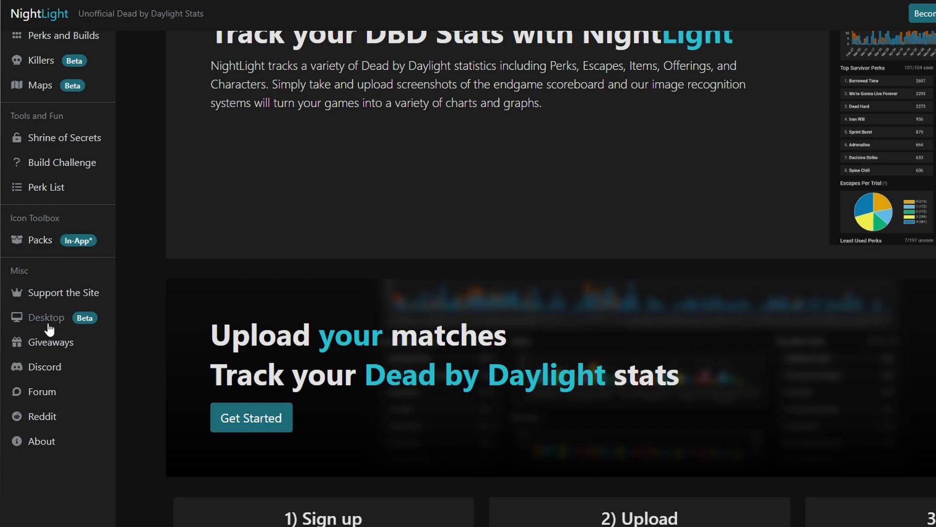
pyautogui.click(47, 325)
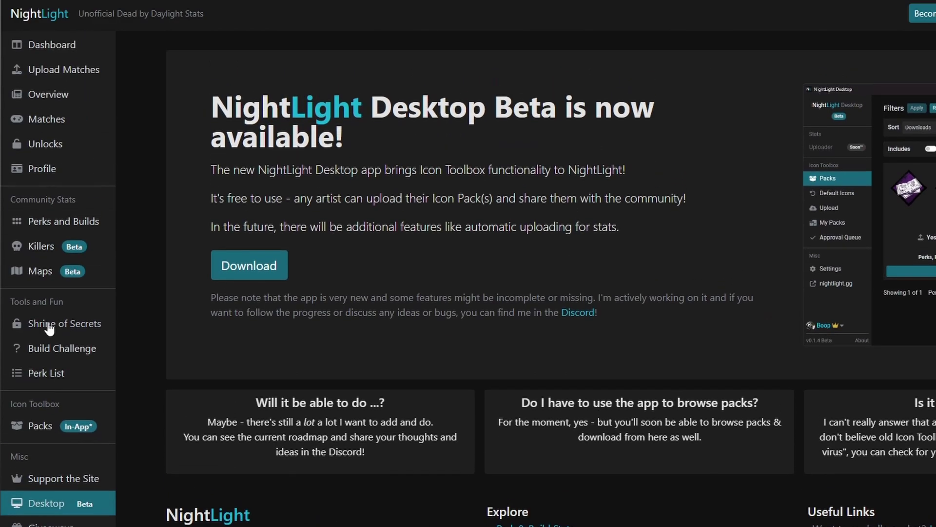
pyautogui.click(255, 267)
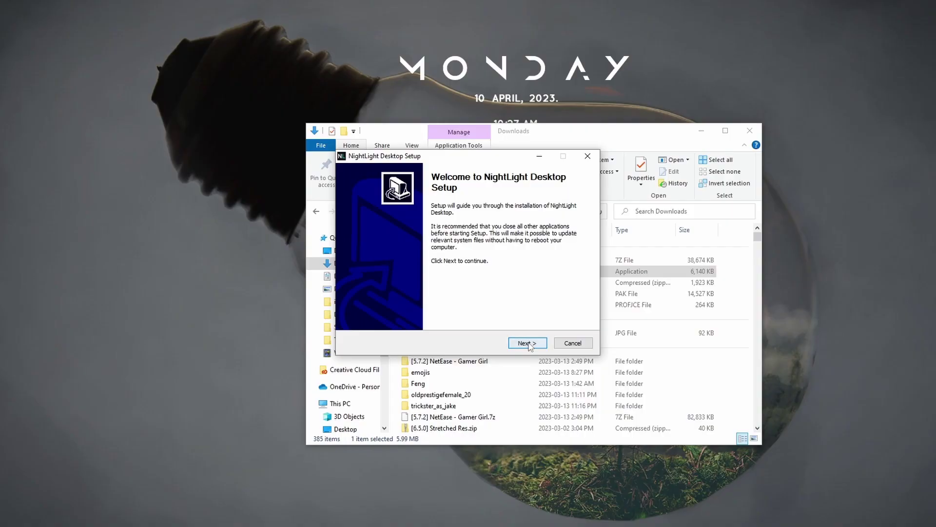
# - Run through NightLight Desktop Setup, keeping the default destination folder, and install
pyautogui.click(525, 343)
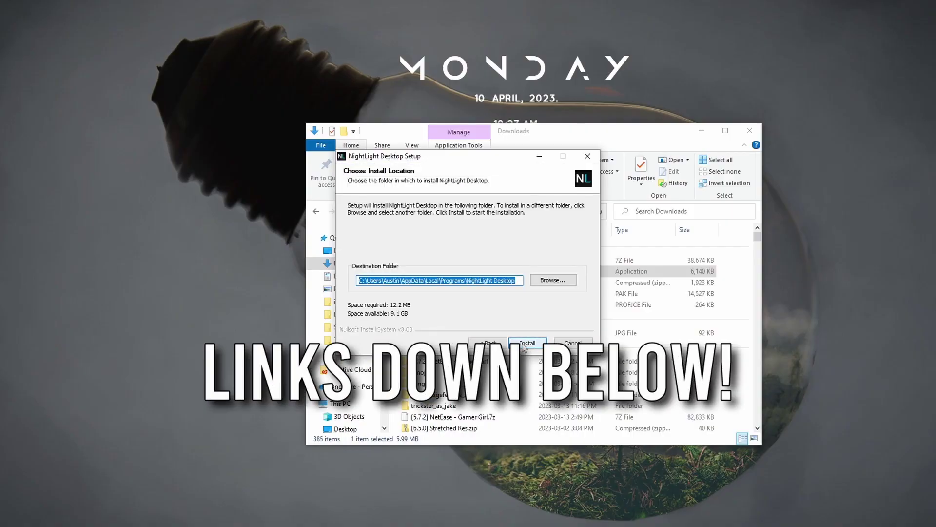
pyautogui.click(523, 344)
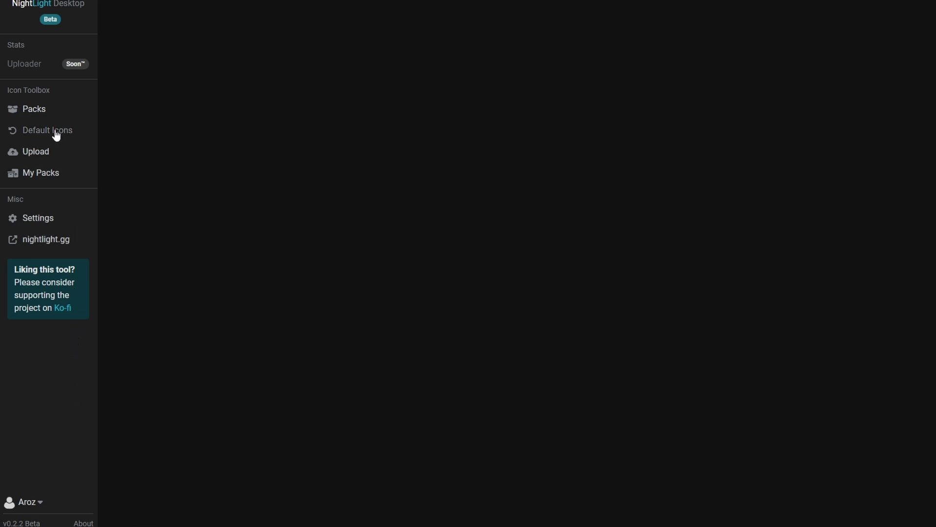
# - Open NightLight Desktop's Settings page showing the Dead by Daylight installation path
pyautogui.click(44, 220)
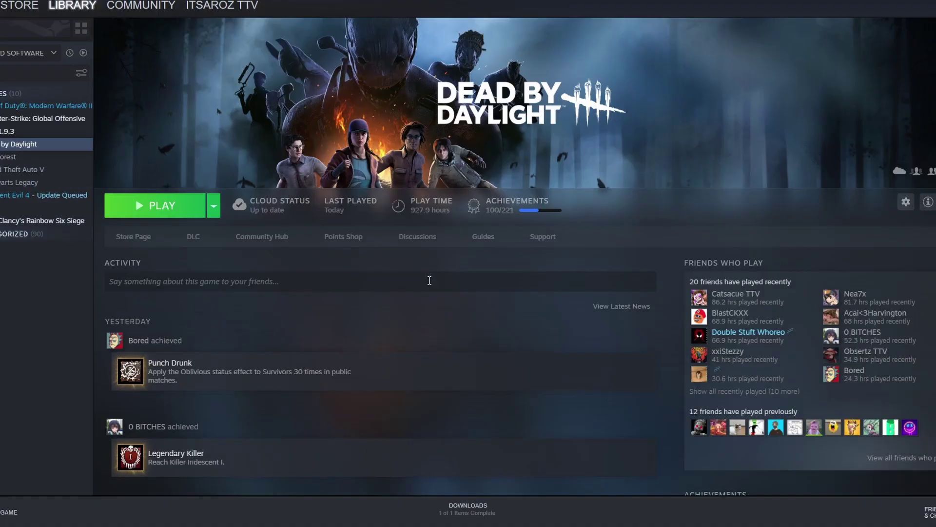
# - Browse Dead by Daylight's Steam local files, view the steamapps\common path, then close Explorer
pyautogui.rightClick(48, 145)
pyautogui.moveTo(73, 199)
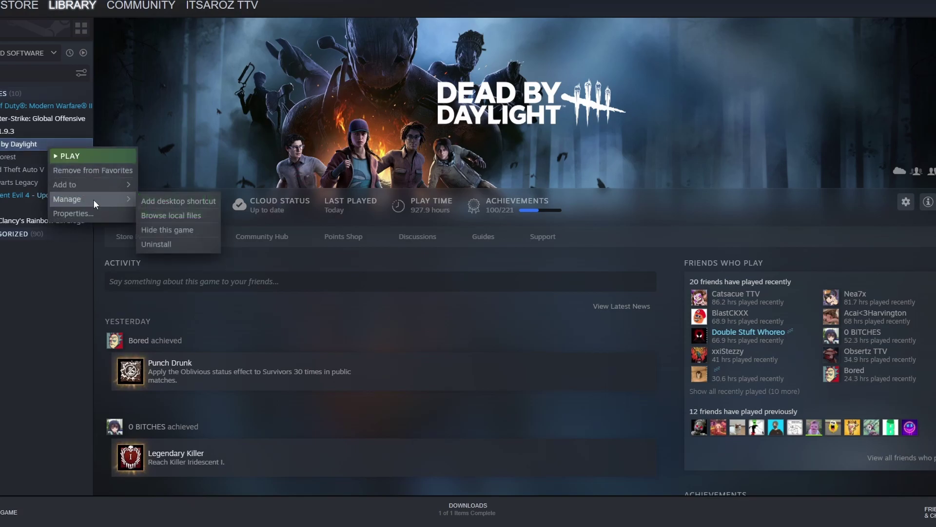
pyautogui.click(202, 215)
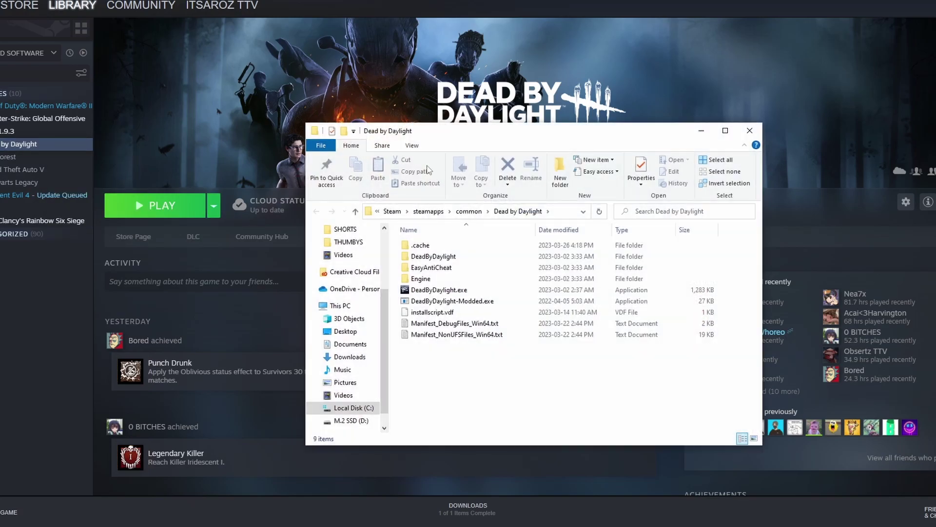
pyautogui.click(557, 211)
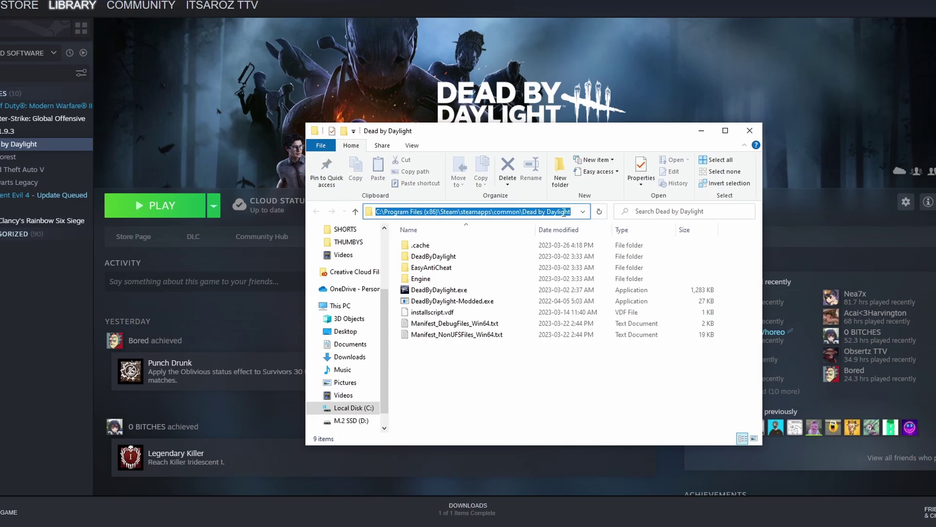
pyautogui.click(749, 130)
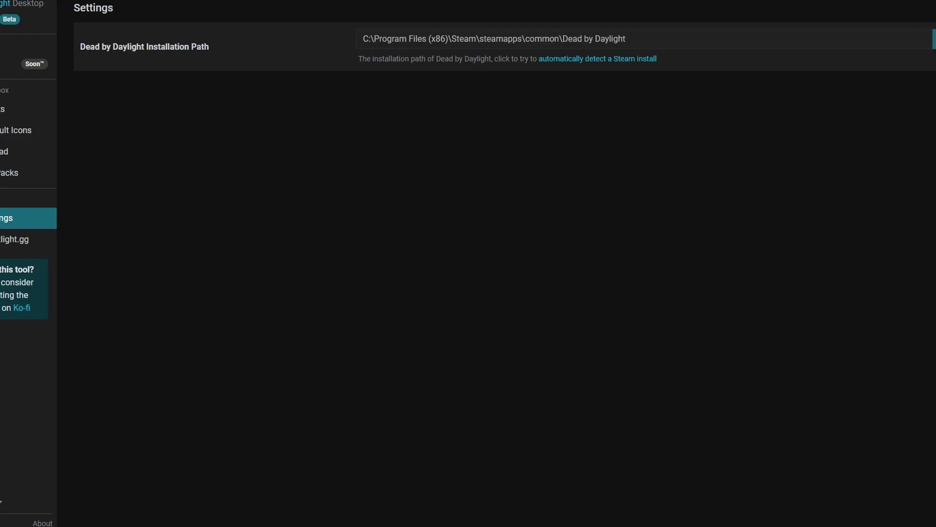
pyautogui.click(654, 40)
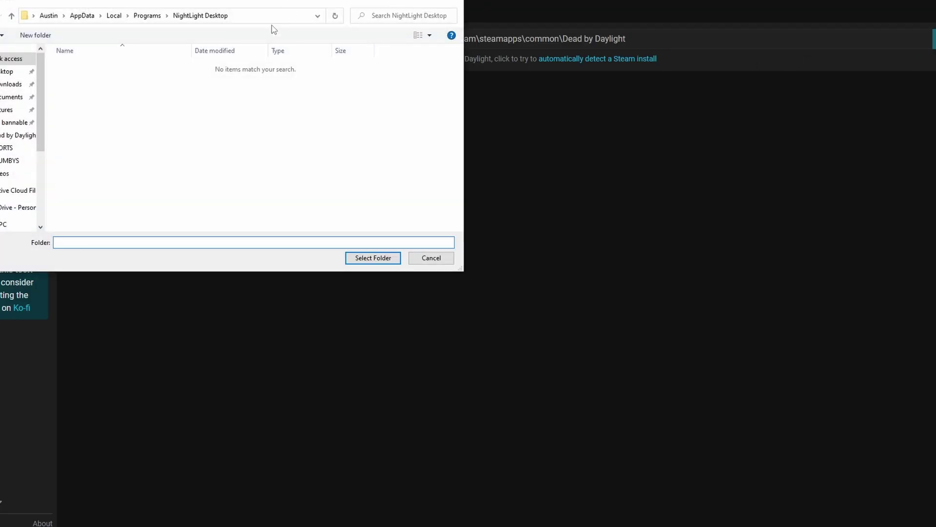
pyautogui.click(246, 14)
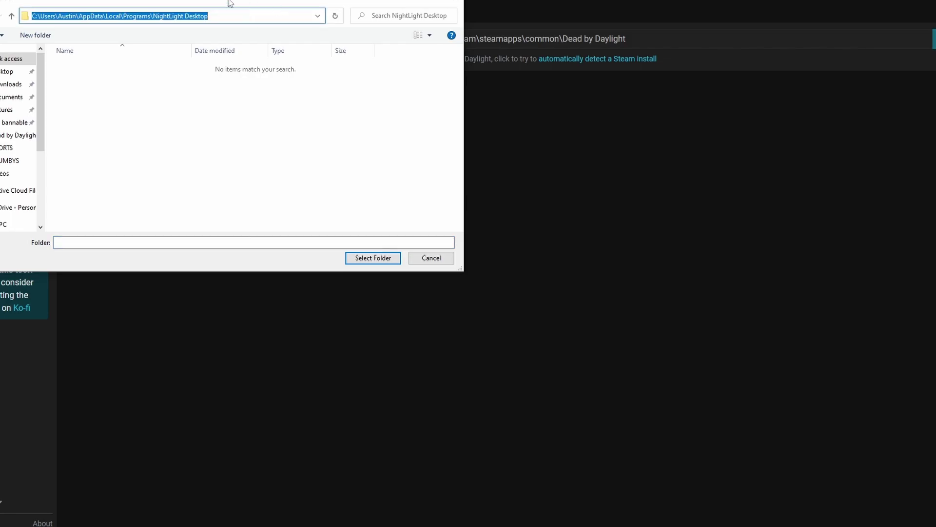
pyautogui.click(455, 2)
pyautogui.moveTo(662, 39); pyautogui.dragTo(343, 38)
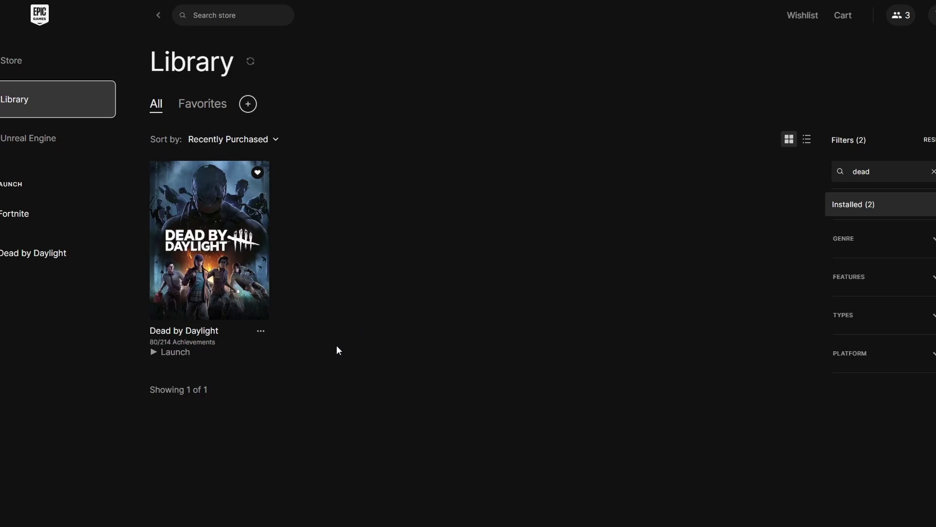
# - Open the Epic install folder from Manage, view C:\Program Files\Epic Games\DeadByDaylight, then close it
pyautogui.click(261, 330)
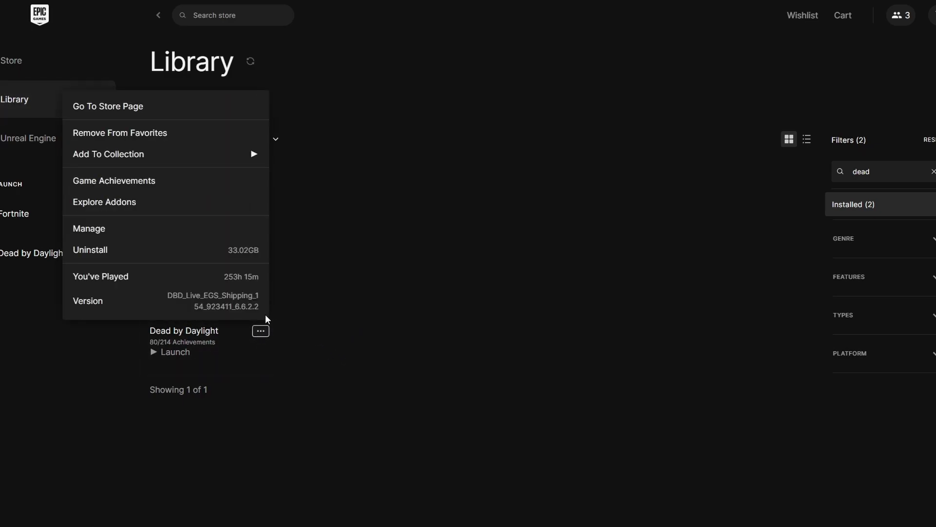
pyautogui.click(110, 227)
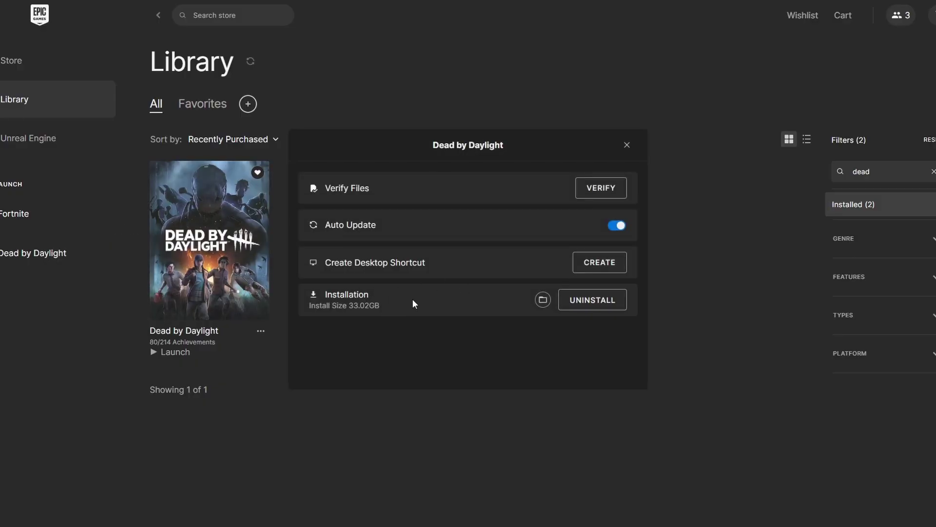
pyautogui.click(543, 300)
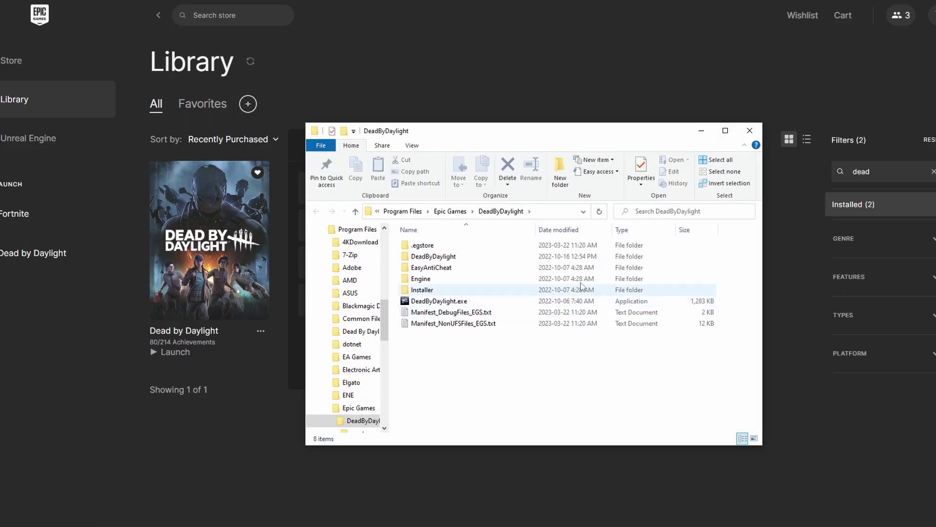
pyautogui.moveTo(577, 131); pyautogui.dragTo(524, 68)
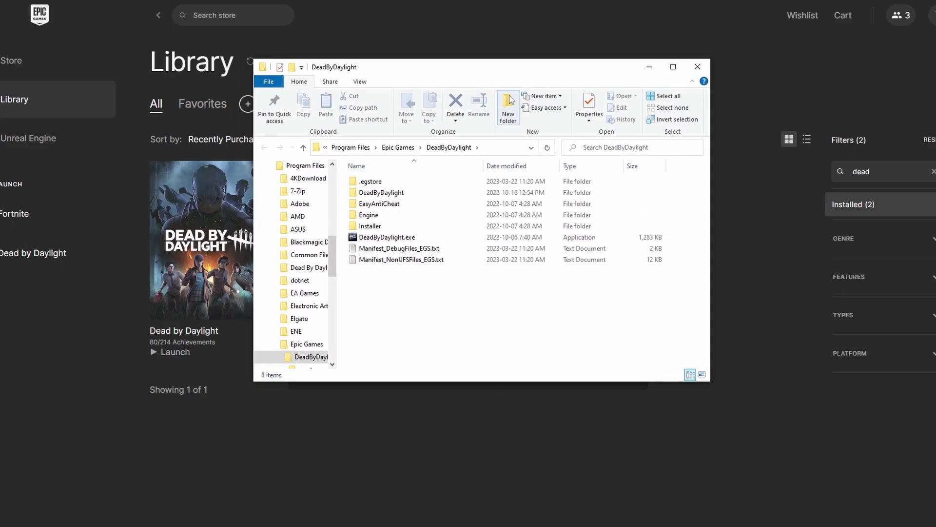
pyautogui.click(496, 149)
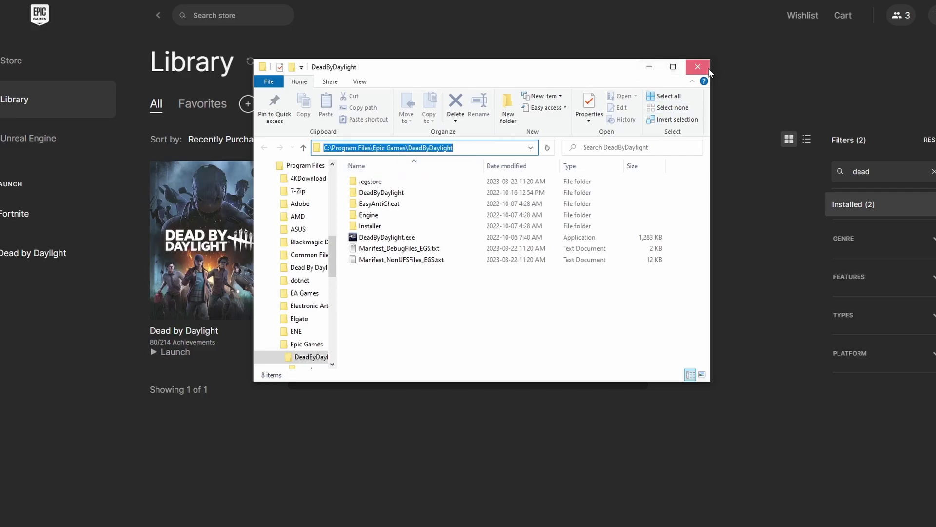
pyautogui.click(649, 67)
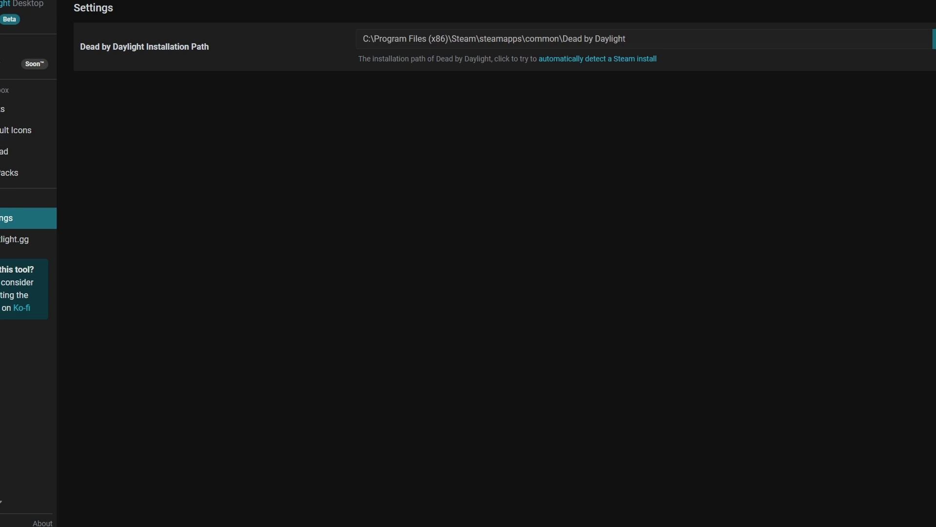
# - Open the installation path folder picker and close it, keeping the Steam Dead by Daylight path
pyautogui.click(894, 47)
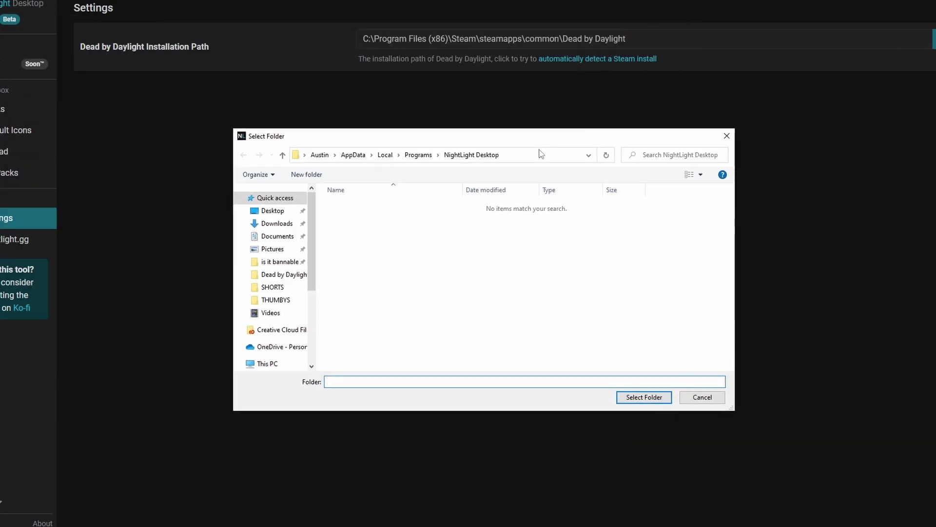
pyautogui.click(734, 135)
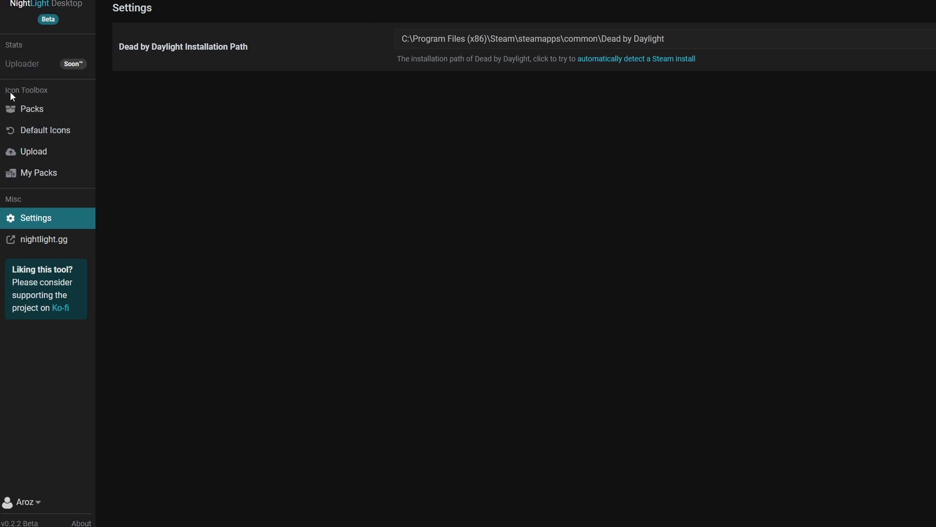
# - Browse icon packs with the Perks filter on and move to page 2 of results
pyautogui.click(31, 111)
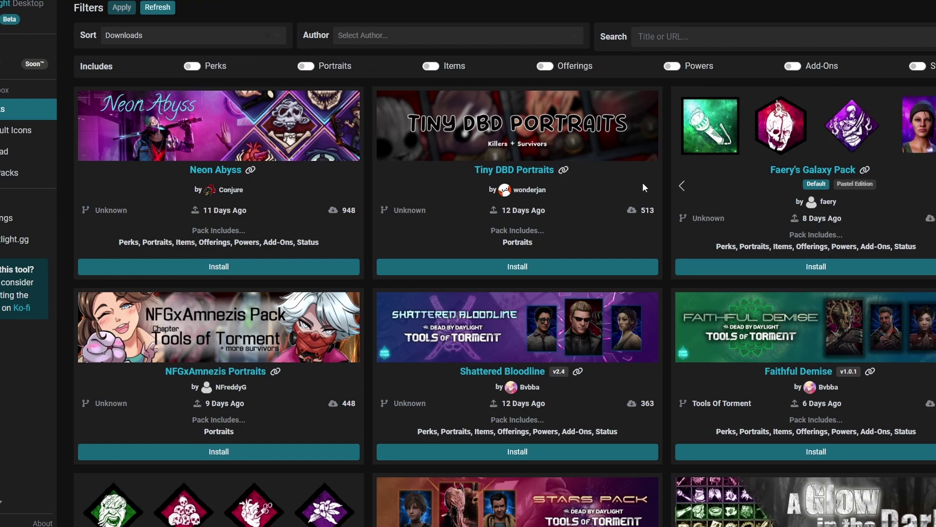
pyautogui.click(193, 66)
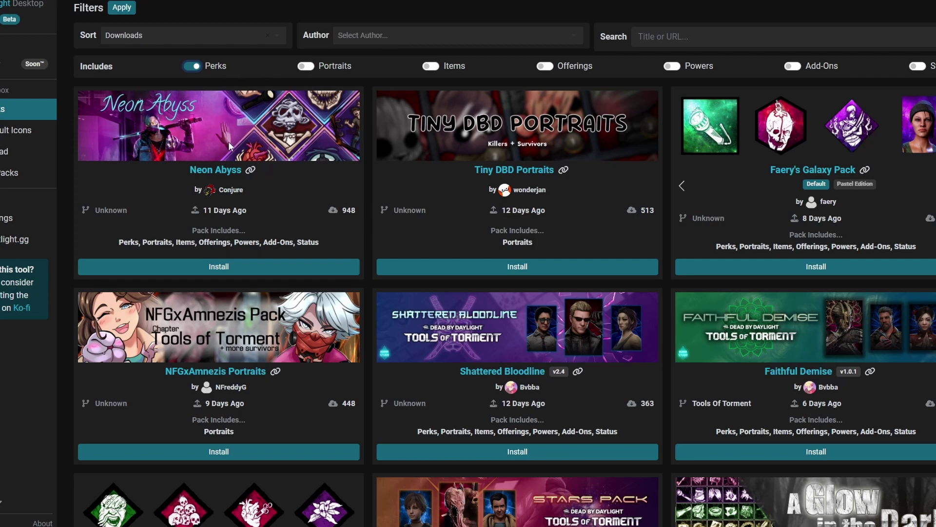
pyautogui.scroll(-5, 722, 183)
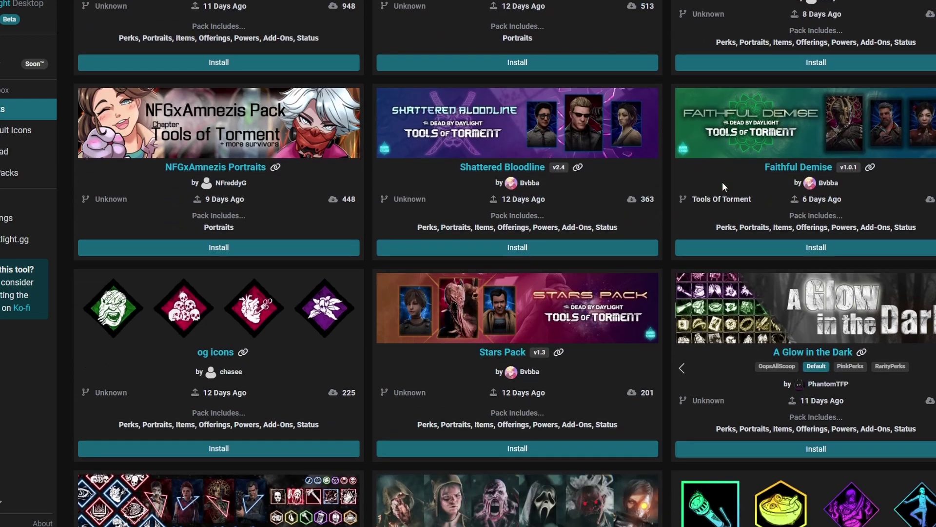
pyautogui.scroll(-1, 727, 292)
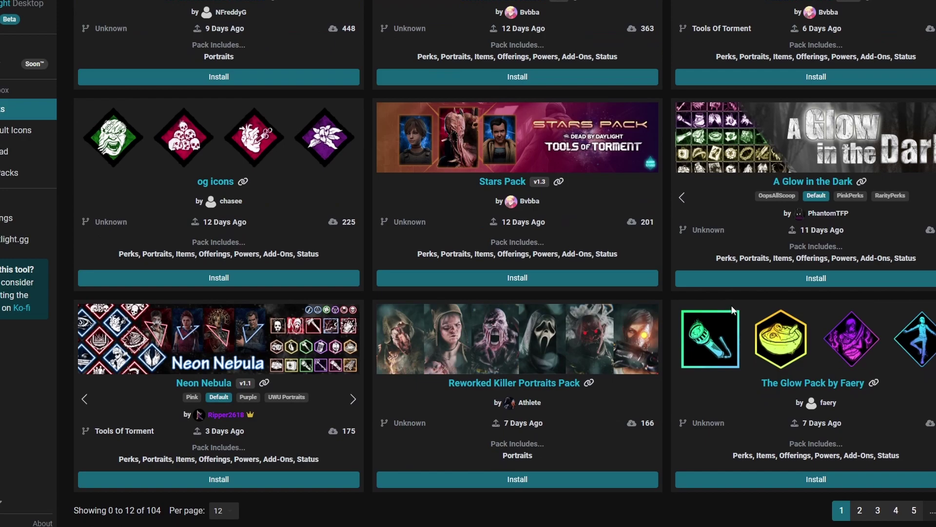
pyautogui.click(859, 512)
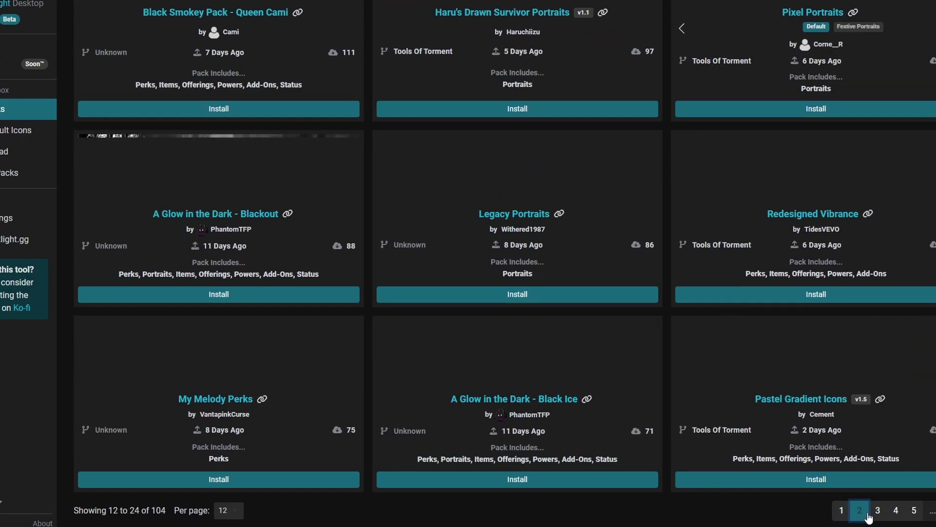
pyautogui.scroll(5, 416, 475)
pyautogui.scroll(-1, 417, 475)
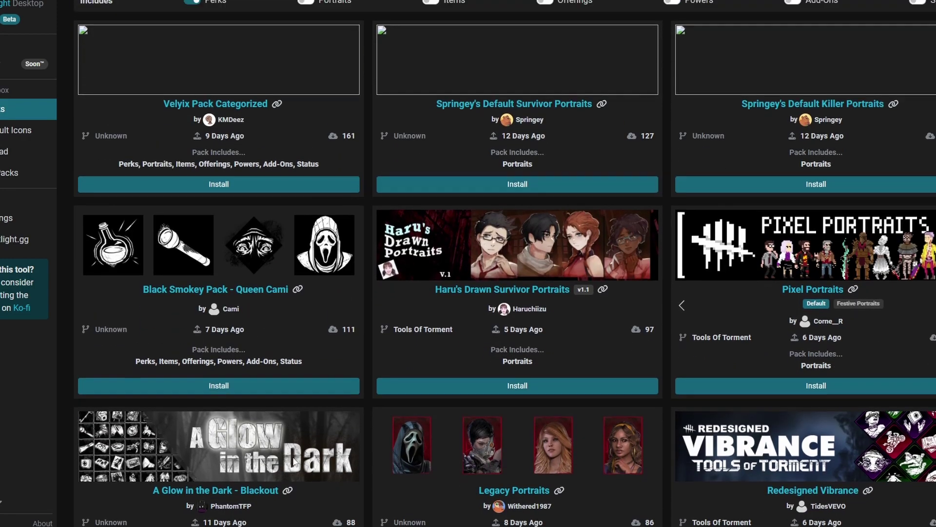
pyautogui.scroll(1, 439, 439)
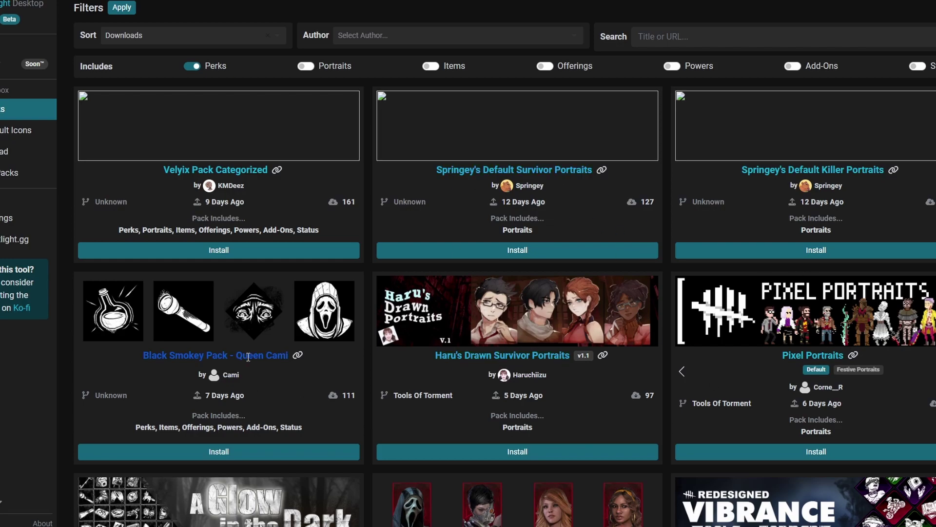
# - Preview Haru's Drawn Survivor Portraits, then Black Smokey Pack - Queen Cami's power and perk icons
pyautogui.click(490, 357)
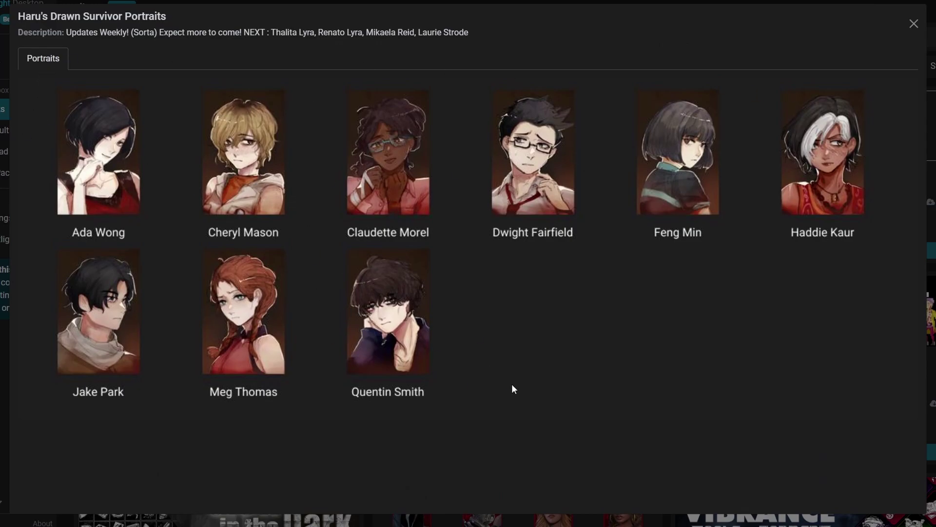
pyautogui.press('Escape')
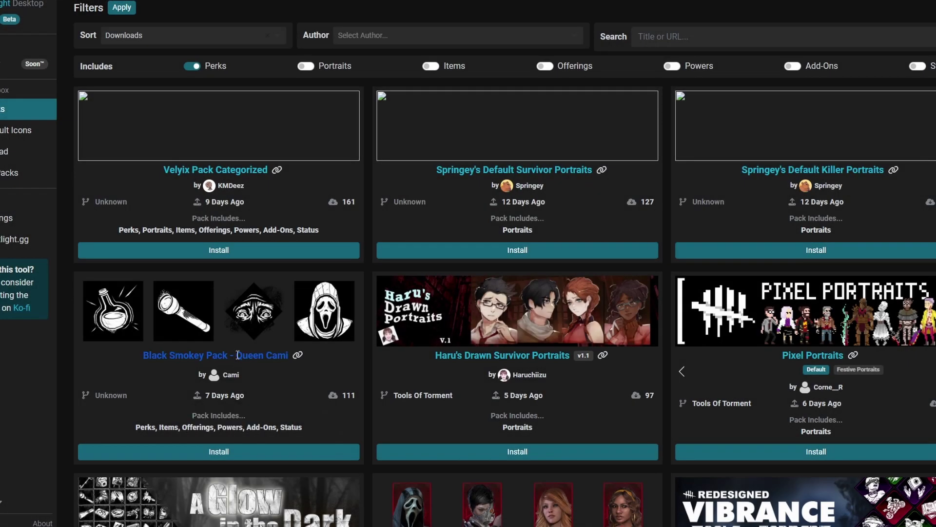
pyautogui.click(261, 361)
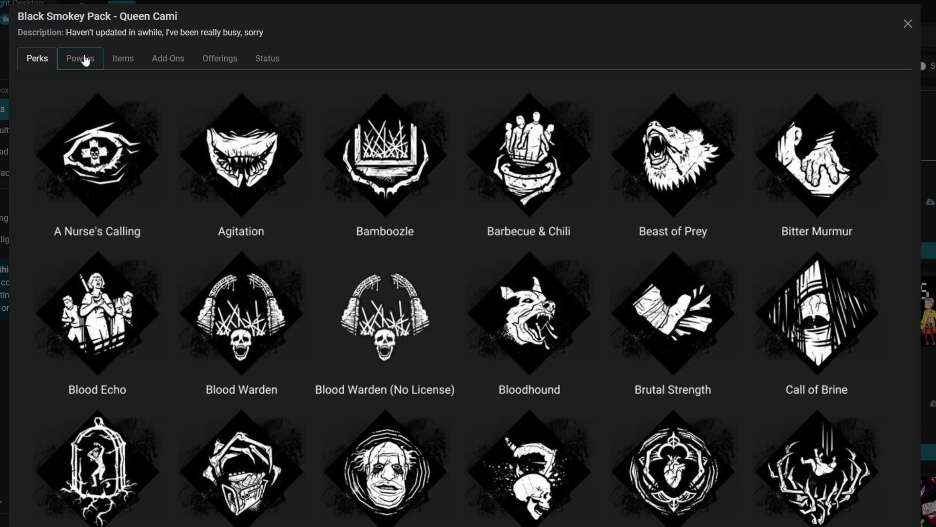
pyautogui.click(84, 59)
pyautogui.click(44, 64)
pyautogui.scroll(-20, 367, 211)
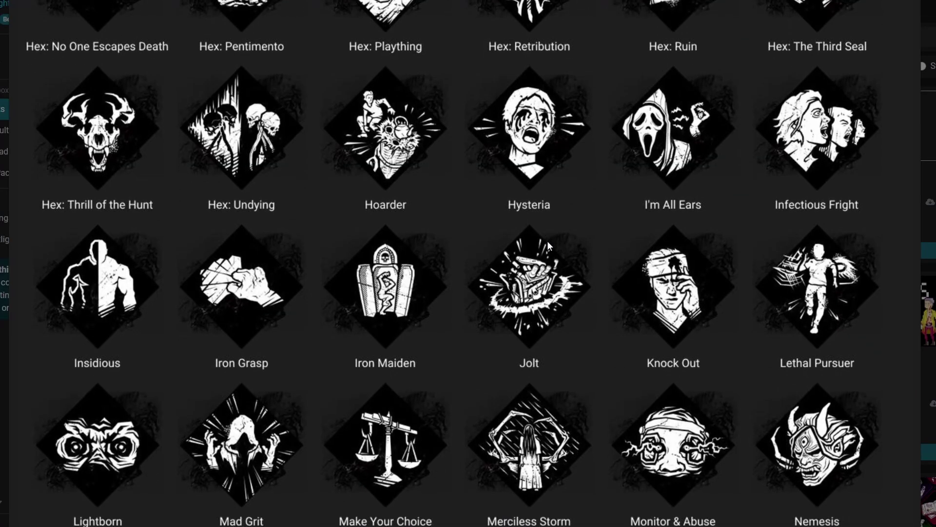
pyautogui.scroll(-7, 540, 189)
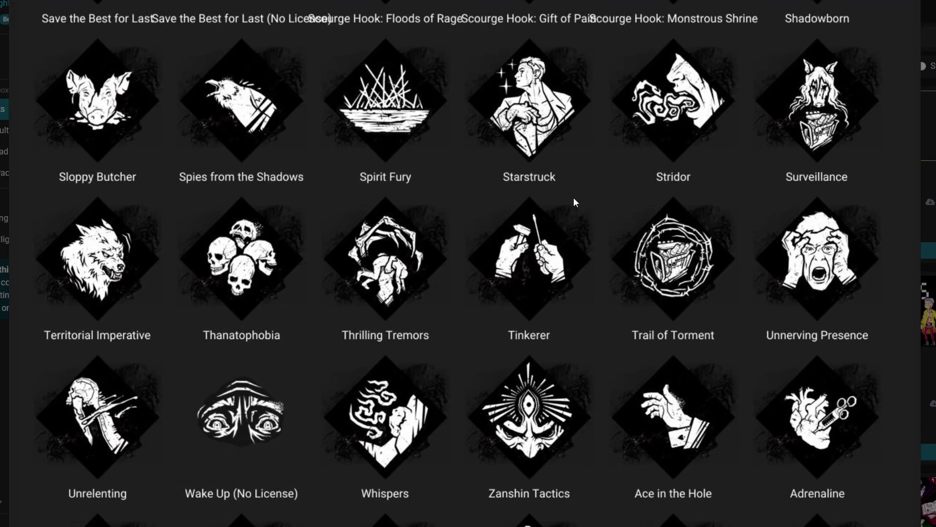
pyautogui.scroll(-13, 576, 202)
pyautogui.scroll(-3, 756, 220)
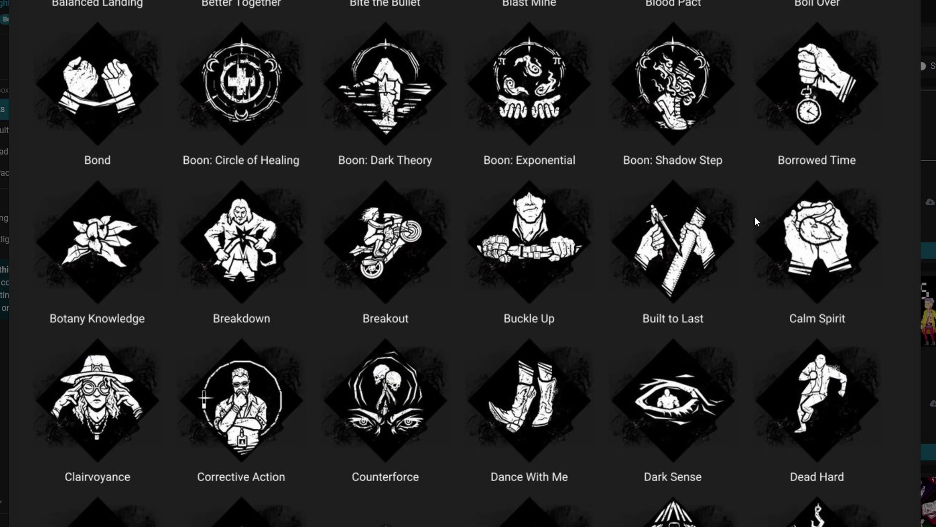
pyautogui.scroll(-7, 756, 221)
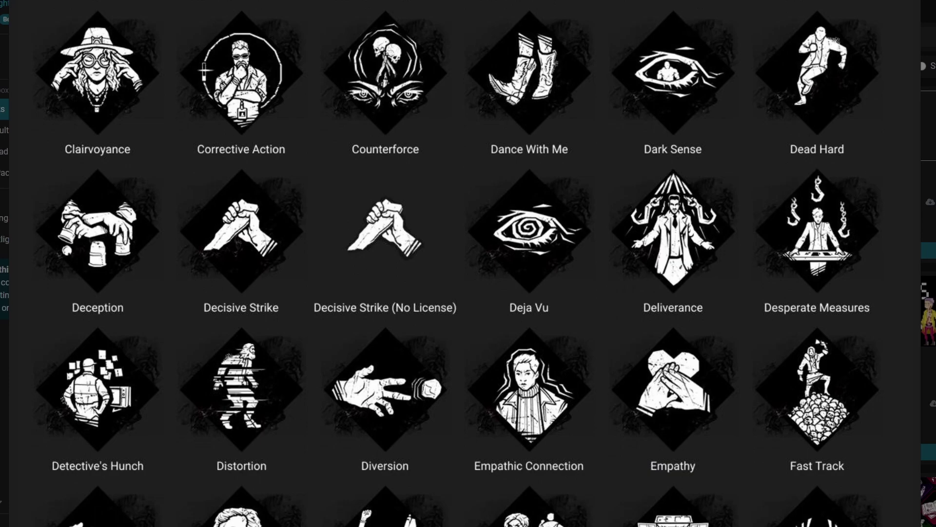
pyautogui.press('Escape')
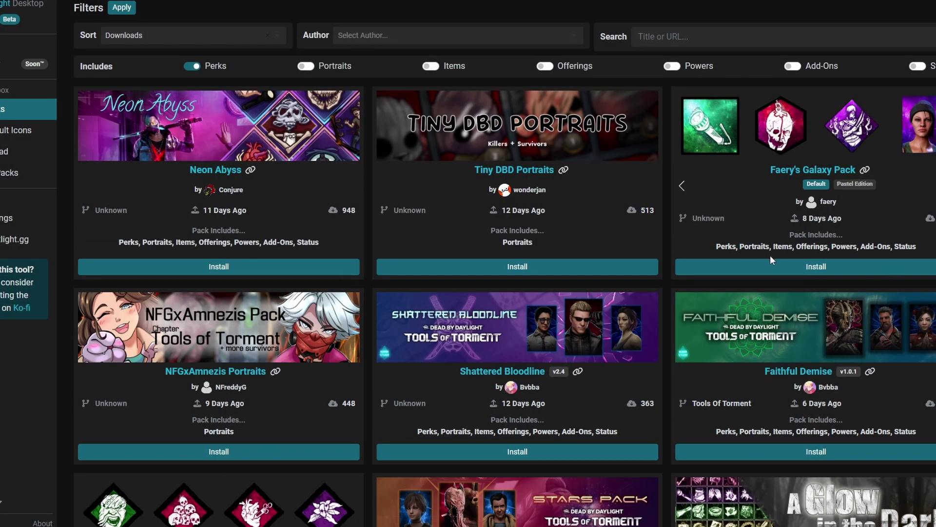
pyautogui.click(786, 264)
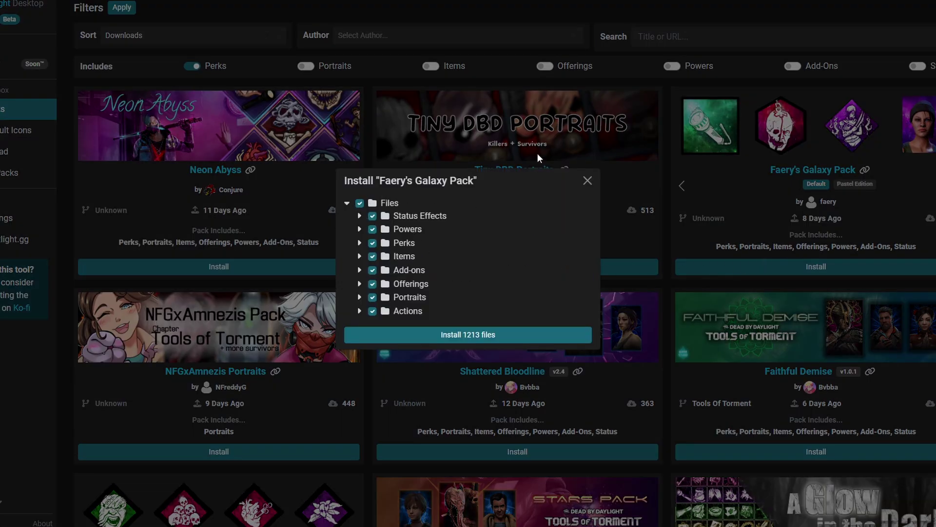
pyautogui.click(359, 203)
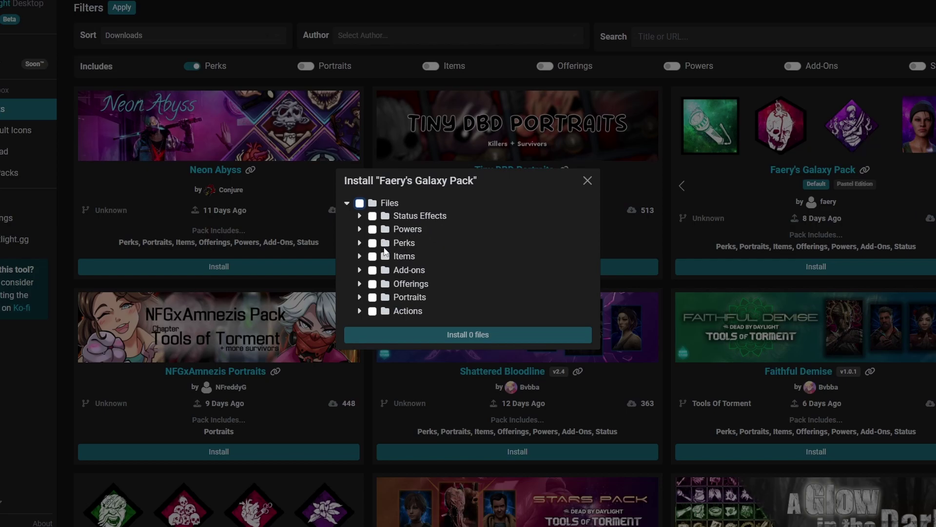
pyautogui.click(373, 243)
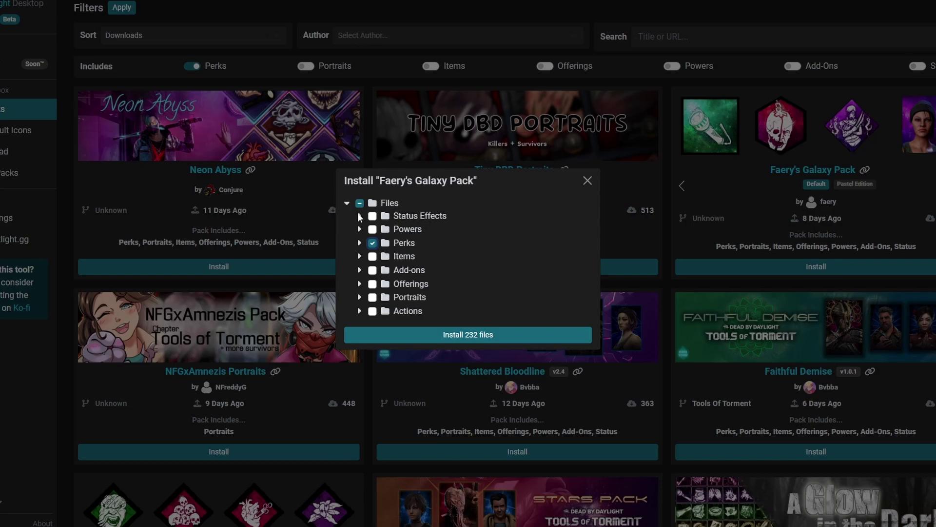
pyautogui.scroll(-2, 358, 213)
pyautogui.click(481, 334)
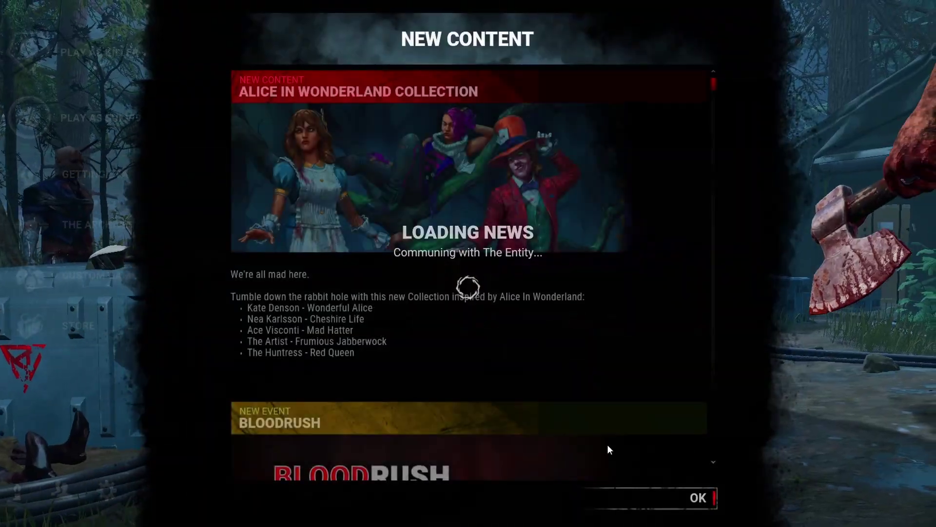
# - Dismiss the NEW CONTENT popup and enter the survivor lobby via Play as Survivor
pyautogui.click(668, 498)
pyautogui.click(155, 137)
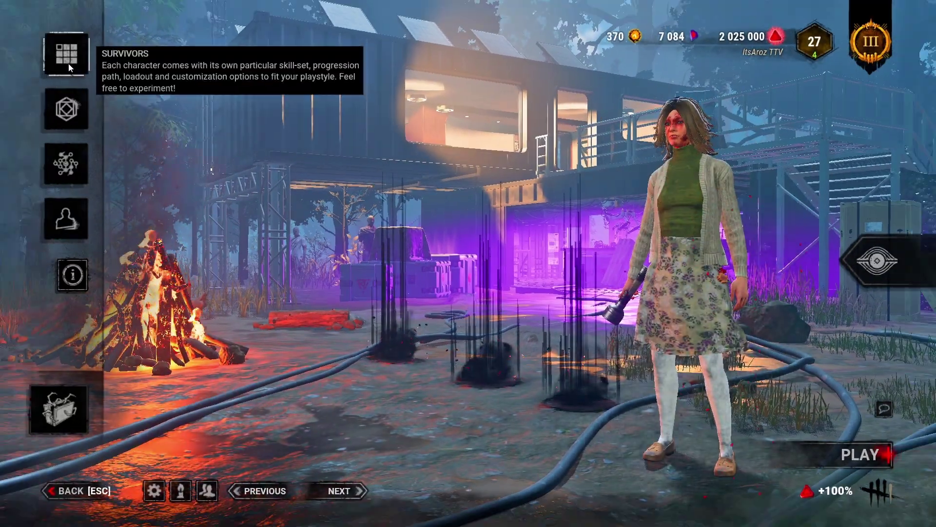
# - Open Laurie Strode's loadout and page through the perk inventory to view the Galaxy Pack icons
pyautogui.click(32, 46)
pyautogui.click(71, 114)
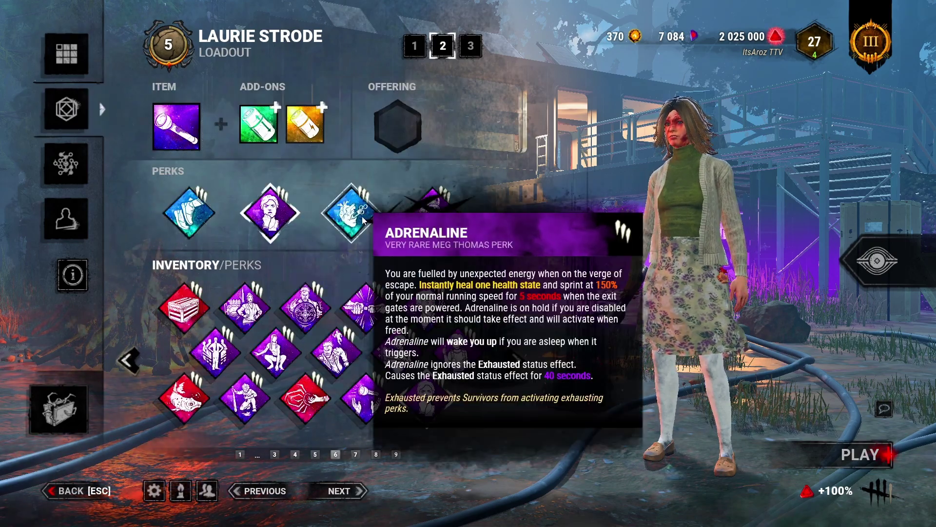
pyautogui.scroll(-1, 351, 212)
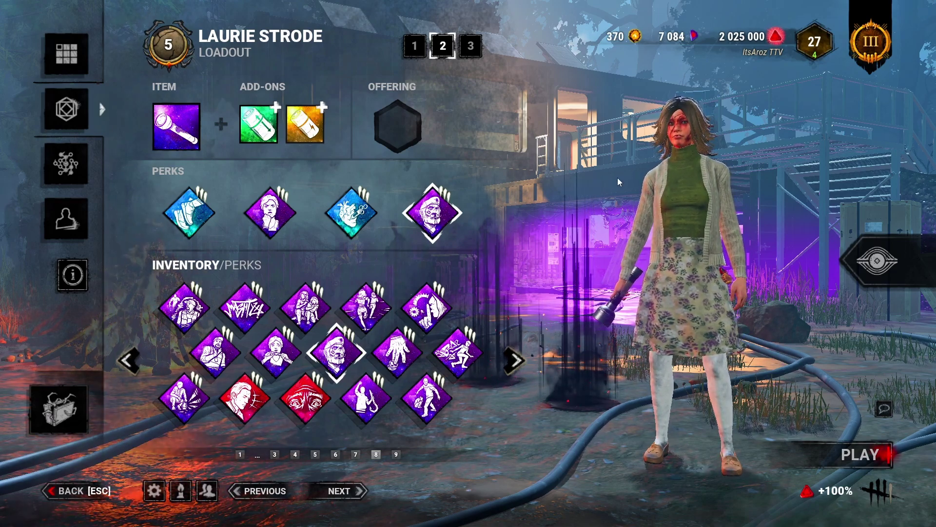
pyautogui.press('Right')
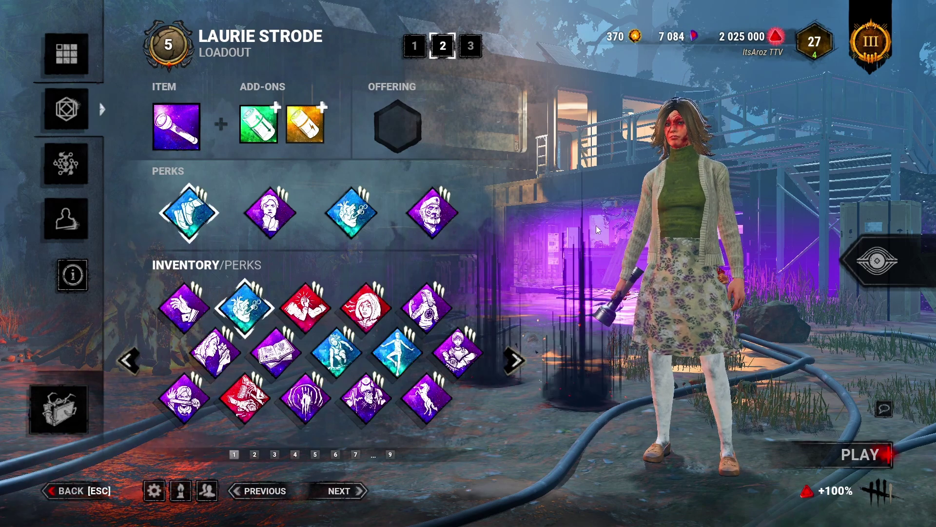